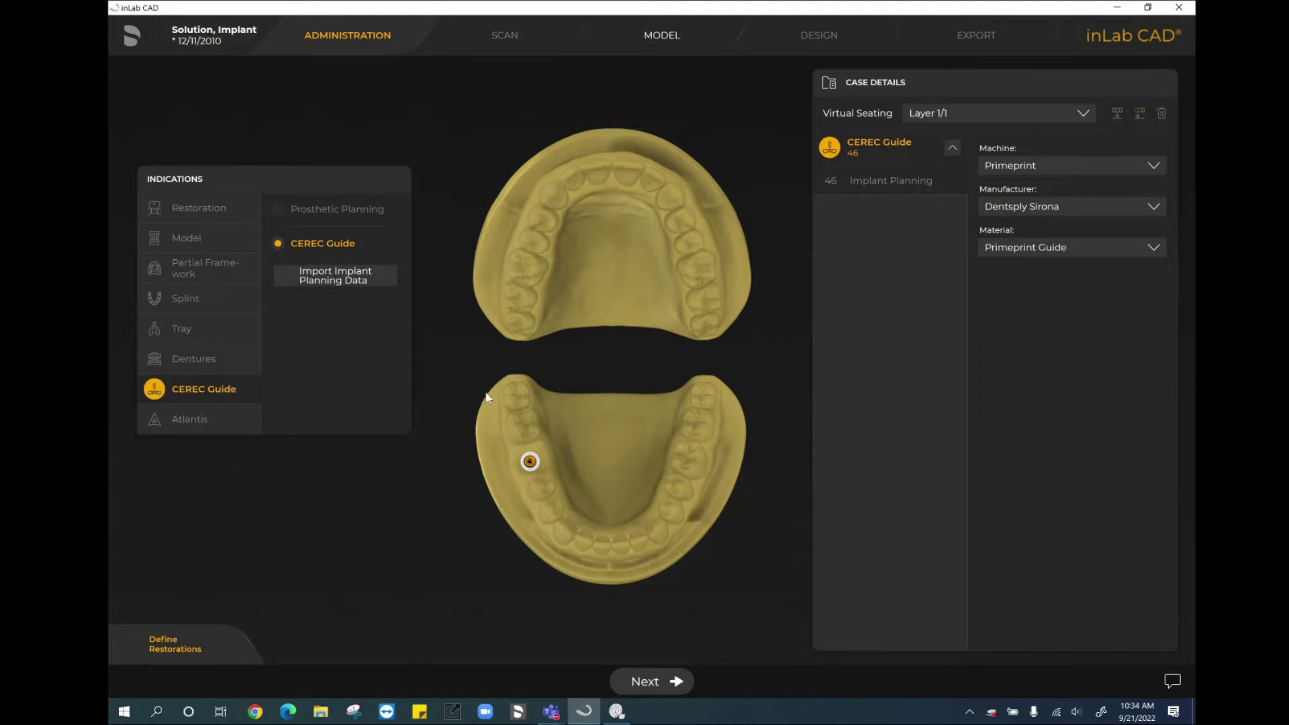
Select Primeprint as the production machine for the CEREC Guide and proceed to the model phase.
left_click(1033, 172)
left_click(1085, 311)
left_click(652, 42)
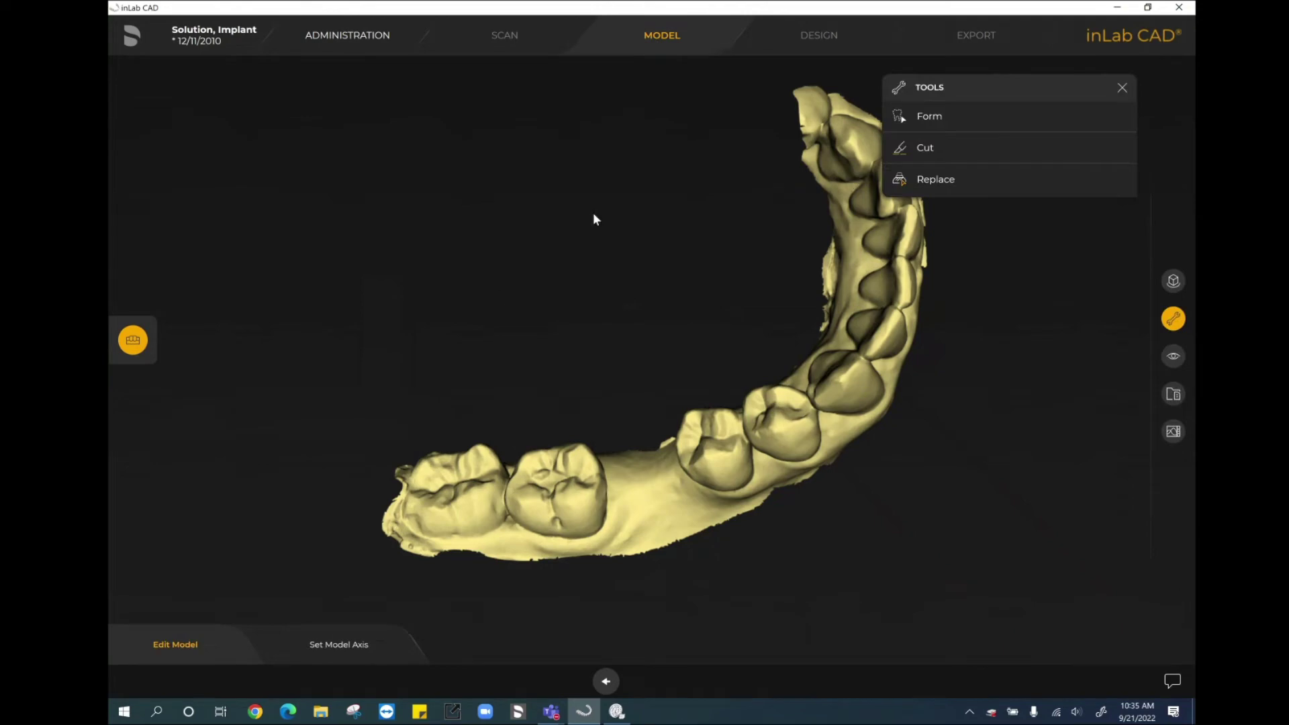
Examine the lower jaw scan and the tools available for editing the model.
middle_click_drag(594, 214, 845, 192)
left_click(938, 126)
left_click_drag(599, 296, 606, 213)
left_click_drag(777, 268, 685, 279)
Set the model axis by aligning the lower jaw with the arch template in all three views, and continue to the design phase.
left_click(337, 645)
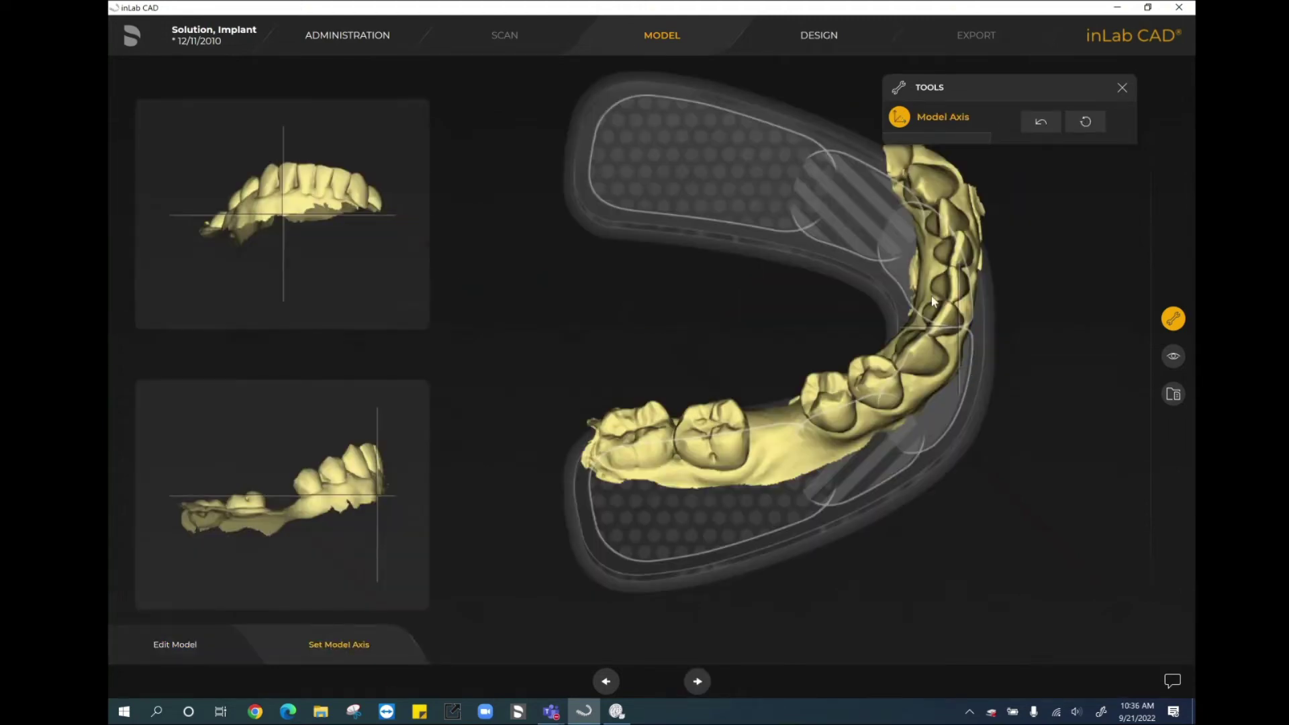
left_click_drag(940, 303, 936, 355)
left_click_drag(332, 201, 333, 191)
left_click_drag(953, 316, 950, 307)
left_click_drag(266, 196, 273, 315)
left_click_drag(374, 509, 324, 484)
left_click_drag(955, 347, 943, 347)
left_click_drag(361, 256, 343, 245)
left_click(699, 681)
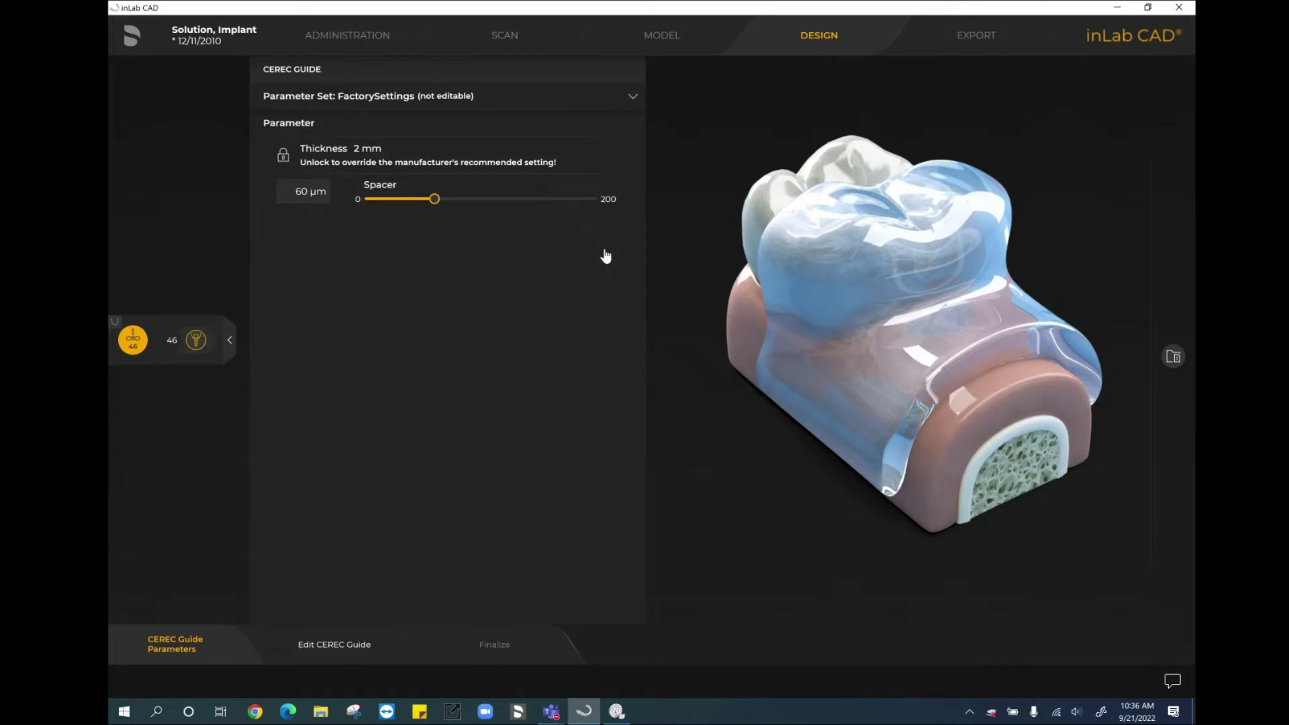
Check the guide's thickness parameter and calculate the CEREC Guide with the factory parameter set.
left_click(307, 153)
left_click(591, 683)
left_click(331, 648)
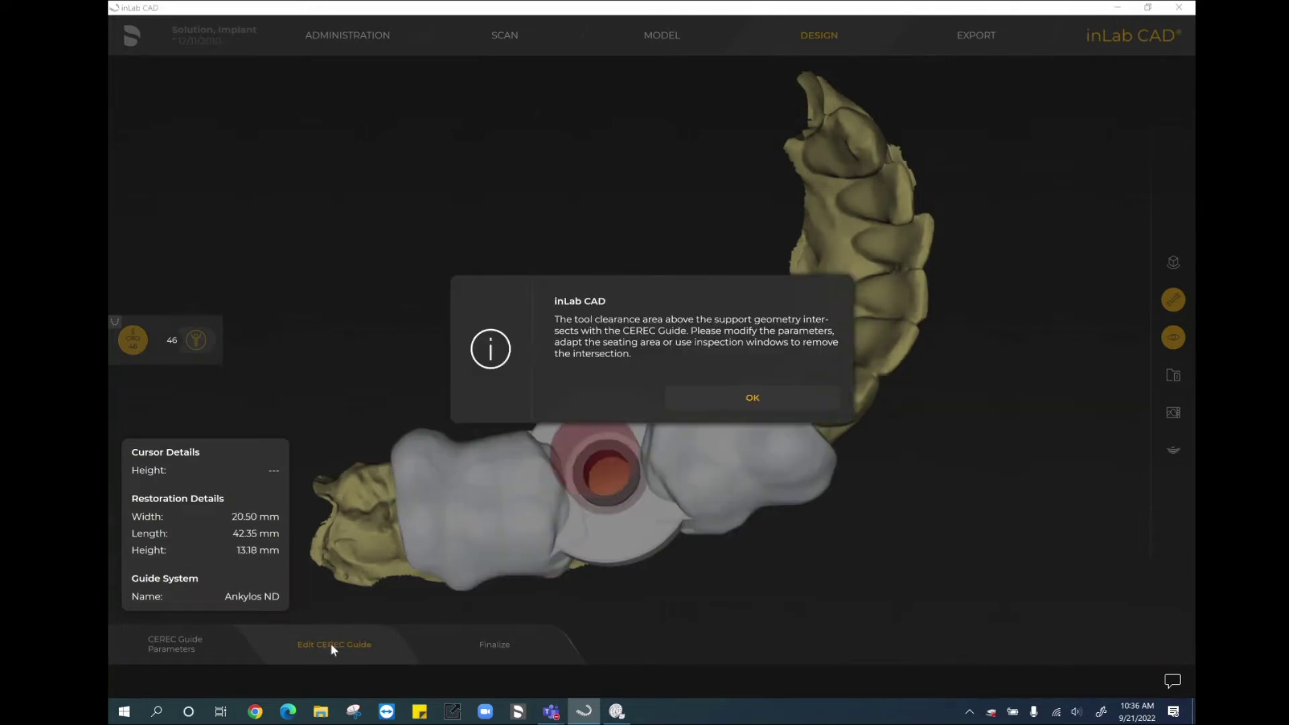
left_click(747, 399)
Extend the guide's seating area over the rearmost molar using the Adapt Seating Area tool.
right_click_drag(582, 364, 627, 392)
right_click_drag(585, 320, 494, 329)
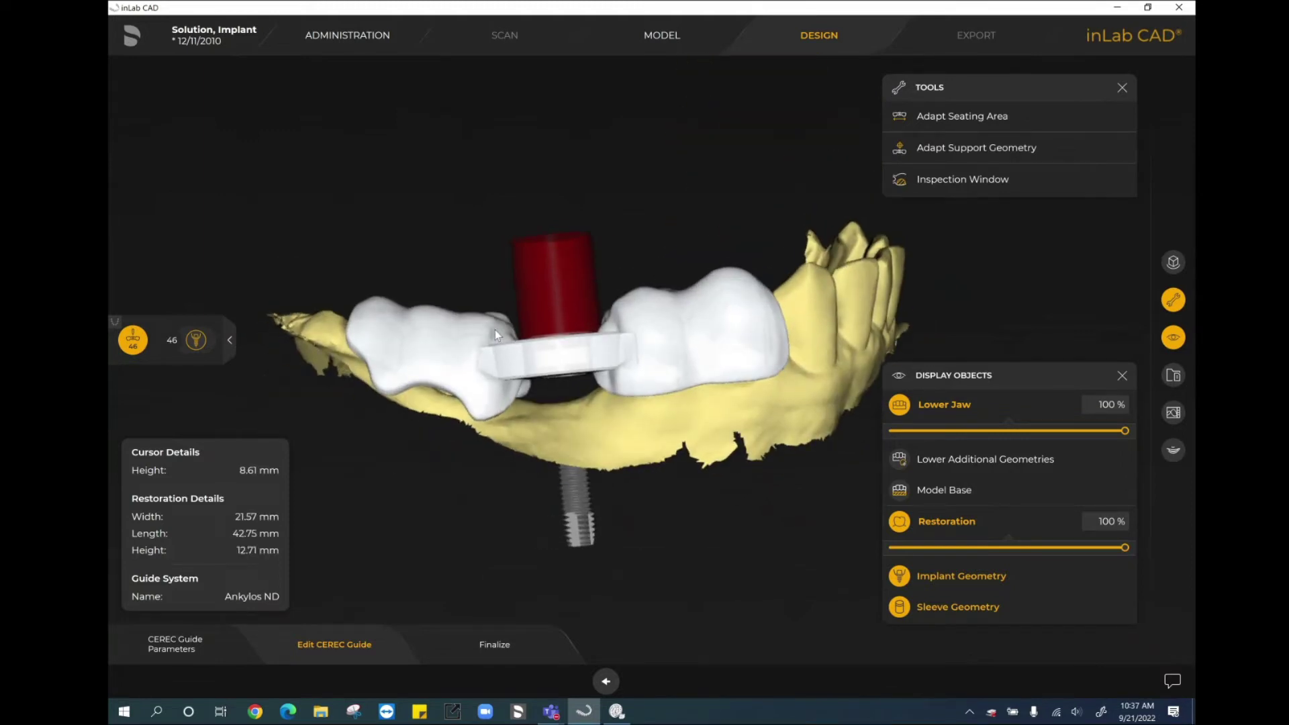
left_click(934, 121)
left_click(1063, 162)
left_click(398, 381)
Remove excess seating area along the molars with a 2.5 mm radius and apply the adapted seating area.
left_click(1104, 160)
mouse_move(509, 420)
left_mouse_down()
mouse_move(500, 437)
mouse_move(446, 423)
mouse_move(321, 361)
left_mouse_up()
middle_click_drag(525, 109, 549, 221)
left_click(1064, 242)
middle_click_drag(521, 500, 524, 443)
middle_click_drag(580, 211, 590, 257)
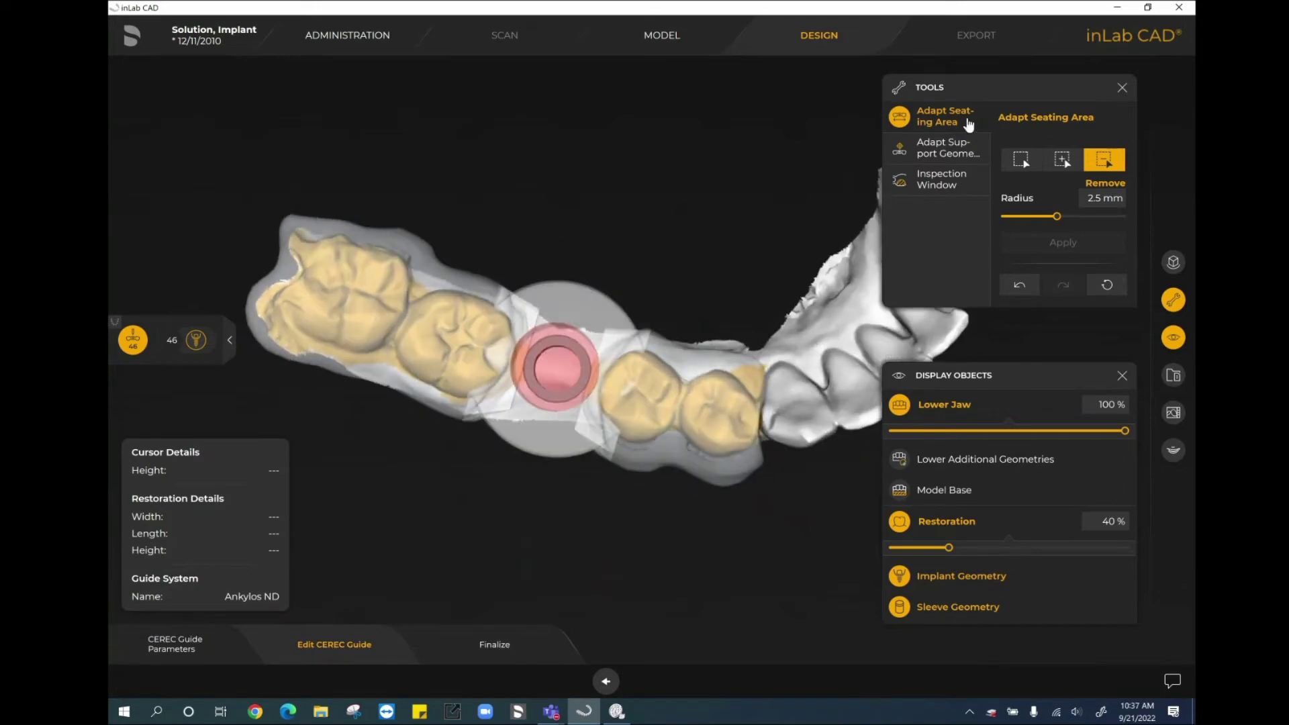
Open the Adapt Support Geometry tool and check the support geometry around the implant sleeve.
left_click(952, 153)
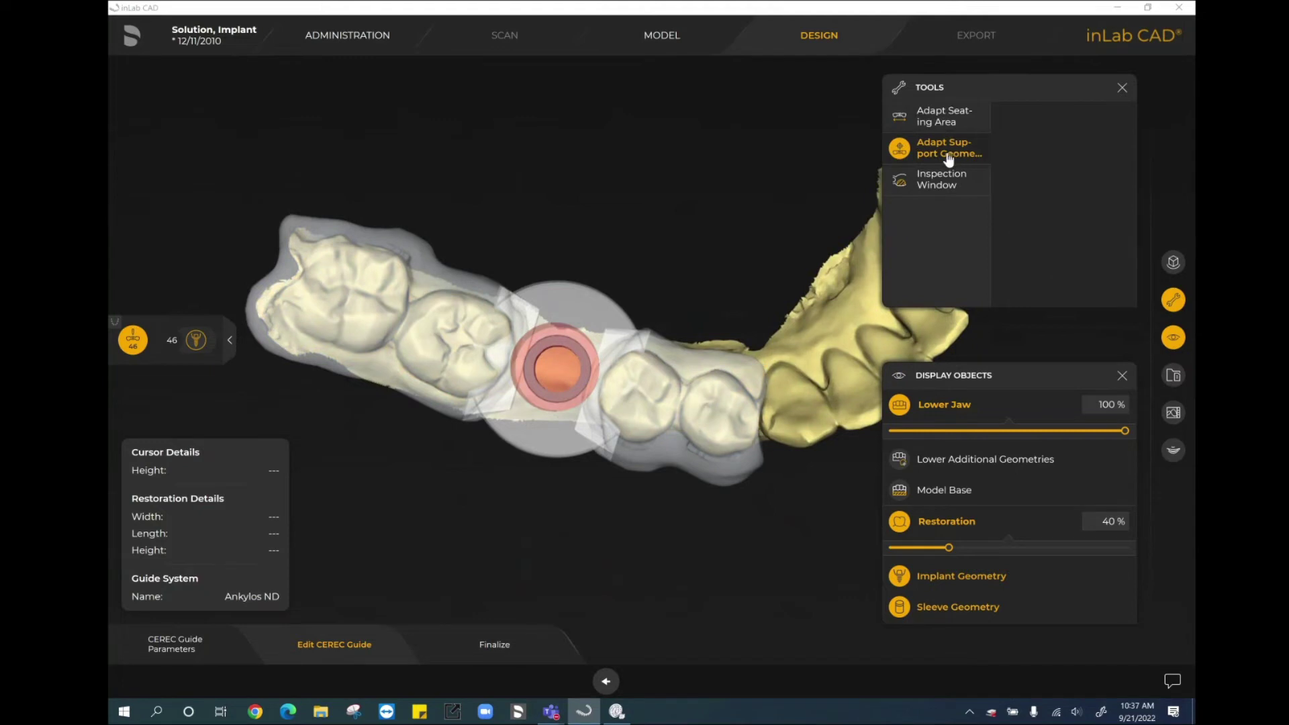
scroll(580, 312, "down", 5)
middle_click_drag(611, 442, 631, 268)
Place inspection windows on the guide over the teeth on both sides of the implant sleeve.
left_click(945, 186)
middle_click_drag(618, 531, 717, 181)
middle_click_drag(624, 223, 587, 231)
left_click(608, 336)
middle_click_drag(575, 547, 547, 424)
middle_click_drag(544, 287, 583, 357)
left_click(509, 361)
middle_click_drag(521, 518, 544, 438)
left_click(714, 354)
left_click_drag(699, 359, 695, 359)
left_click_drag(1034, 170, 1060, 175)
left_click_drag(542, 450, 526, 528)
Take the CEREC Guide into the Finalize stage and rework it with the finishing tools.
left_click(494, 651)
left_click_drag(488, 492, 643, 404)
left_click(925, 147)
left_click_drag(736, 346, 595, 613)
left_click(575, 560)
left_click(628, 566)
left_click(714, 534)
middle_click_drag(615, 560, 571, 523)
Make a last surface adjustment to the finalized guide and proceed to the export phase.
left_click(935, 119)
left_click(1013, 156)
mouse_move(626, 480)
left_mouse_down()
mouse_move(535, 512)
mouse_move(497, 492)
mouse_move(511, 511)
mouse_move(555, 512)
mouse_move(637, 436)
mouse_move(624, 481)
mouse_move(632, 460)
mouse_move(564, 502)
mouse_move(505, 493)
mouse_move(515, 516)
mouse_move(613, 459)
mouse_move(584, 489)
mouse_move(601, 456)
left_mouse_up()
right_click_drag(722, 317, 728, 481)
left_click(699, 678)
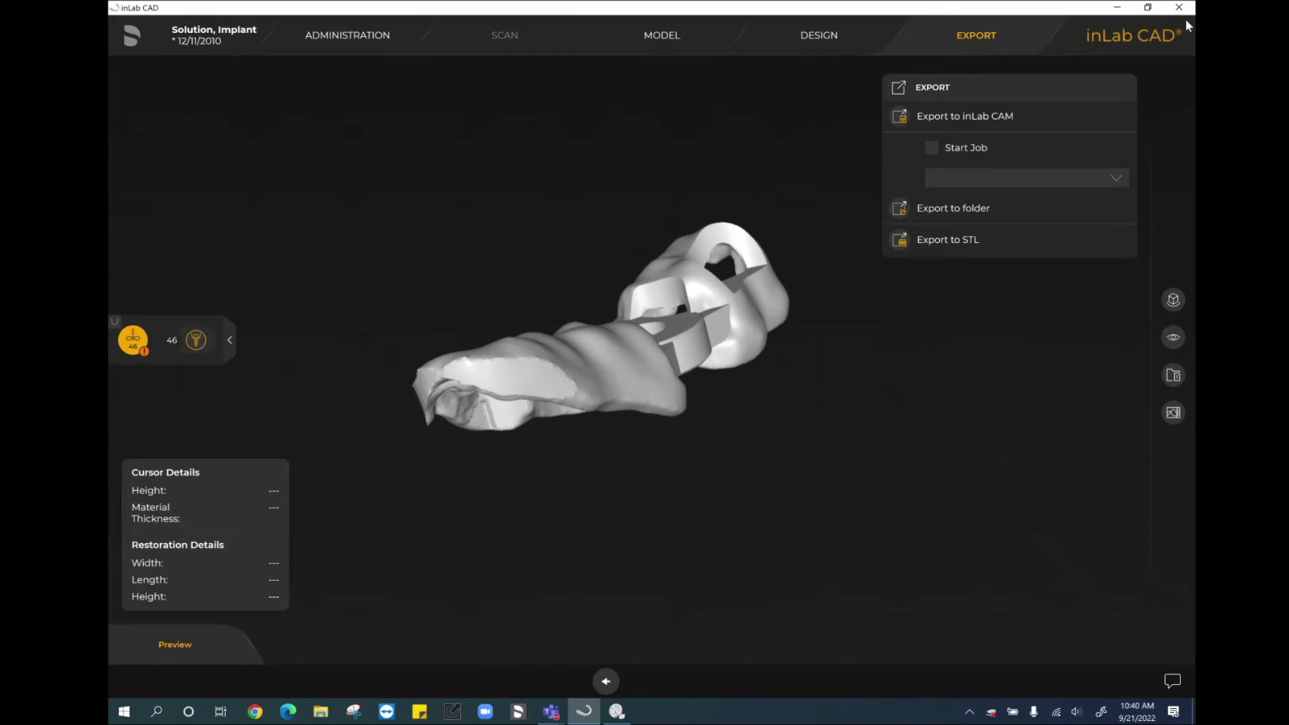
Export the finished CEREC Guide to inLab CAM and review the Start Job option.
left_click(964, 117)
left_click(752, 405)
left_click(933, 153)
left_click(1018, 180)
left_click(873, 165)
left_click(931, 148)
left_click_drag(578, 214, 636, 349)
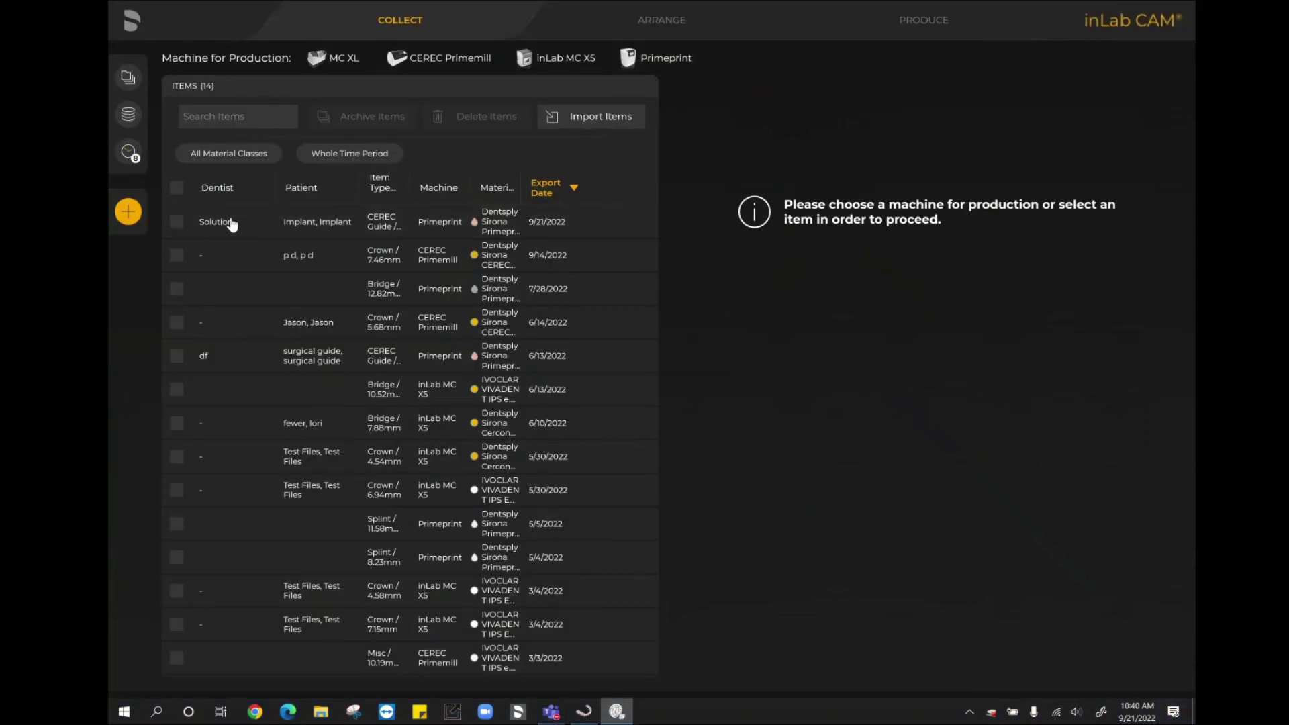
Select the newly exported CEREC Guide in inLab CAM and open its production preview on the Primeprint build platform.
left_click(176, 223)
left_click(750, 703)
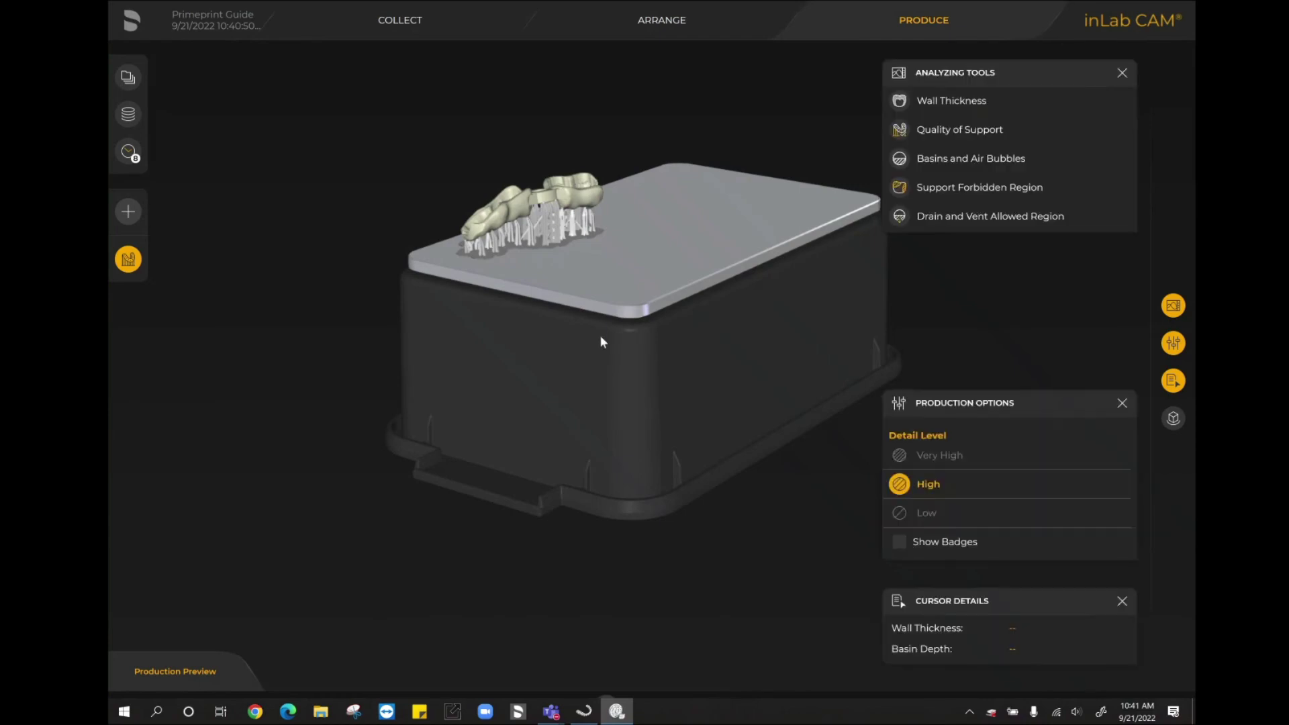
middle_click_drag(599, 335, 561, 461)
scroll(556, 499, "up", 3)
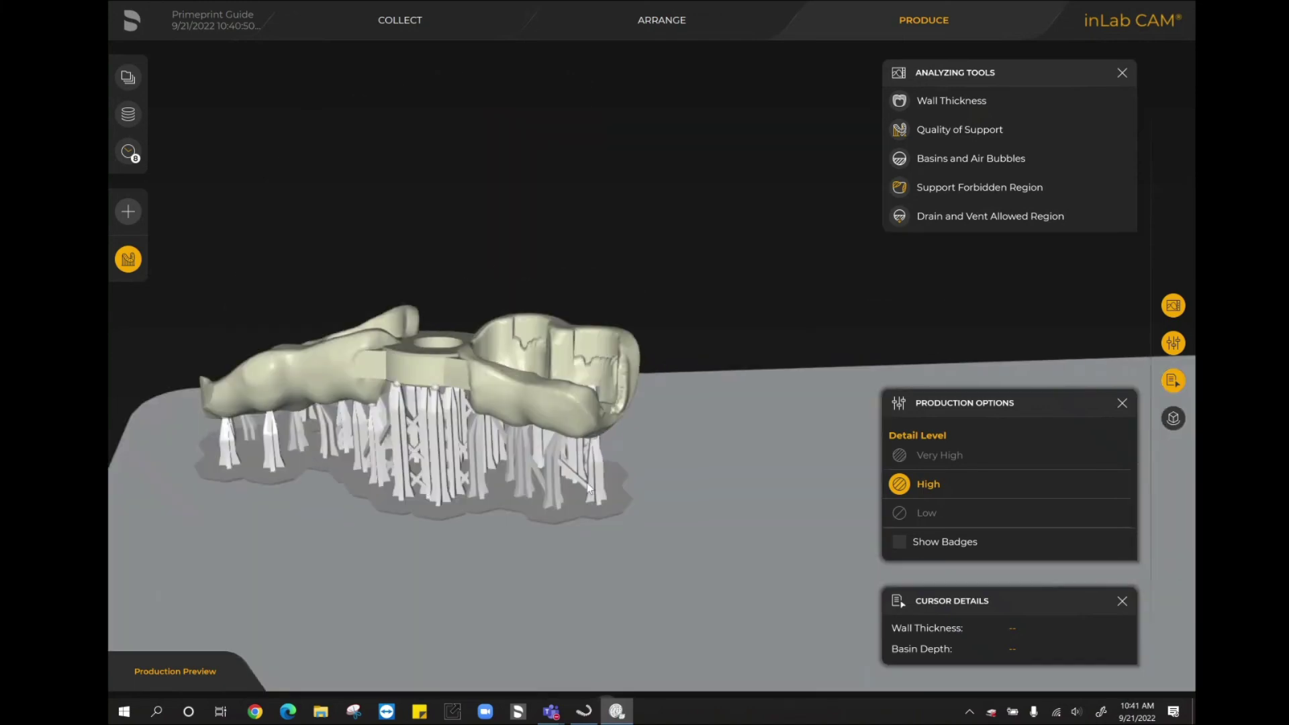
Show the support forbidden regions and examine where the supports attach to the guide.
left_click(901, 190)
middle_click_drag(447, 215, 299, 155)
middle_click_drag(613, 419, 388, 158)
scroll(474, 309, "up", 3)
scroll(474, 309, "down", 5)
middle_click_drag(474, 309, 525, 81)
middle_click_drag(523, 79, 522, 208)
middle_click_drag(729, 474, 694, 325)
Check the guide's placement on the build platform in the Arrange phase and return to the production preview.
left_click(664, 20)
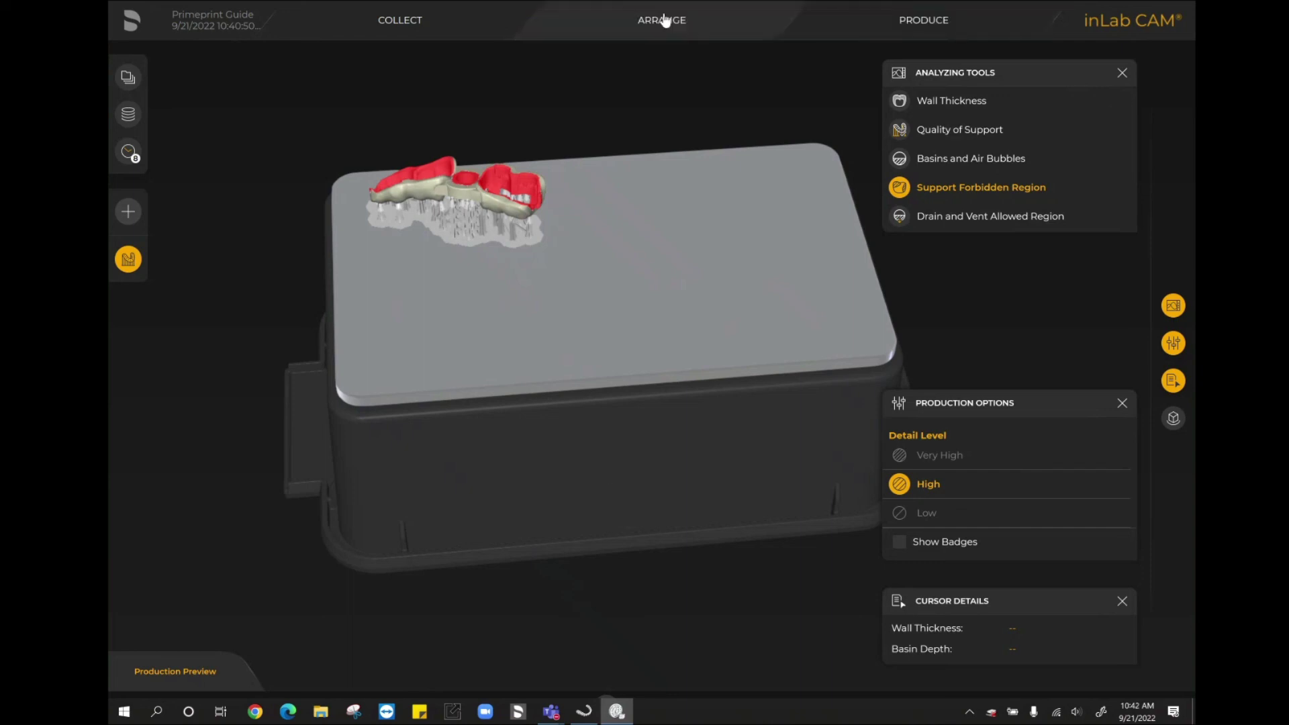
left_click(490, 674)
left_click(737, 407)
left_click_drag(741, 264, 1026, 150)
left_click_drag(784, 336, 546, 325)
left_click(944, 25)
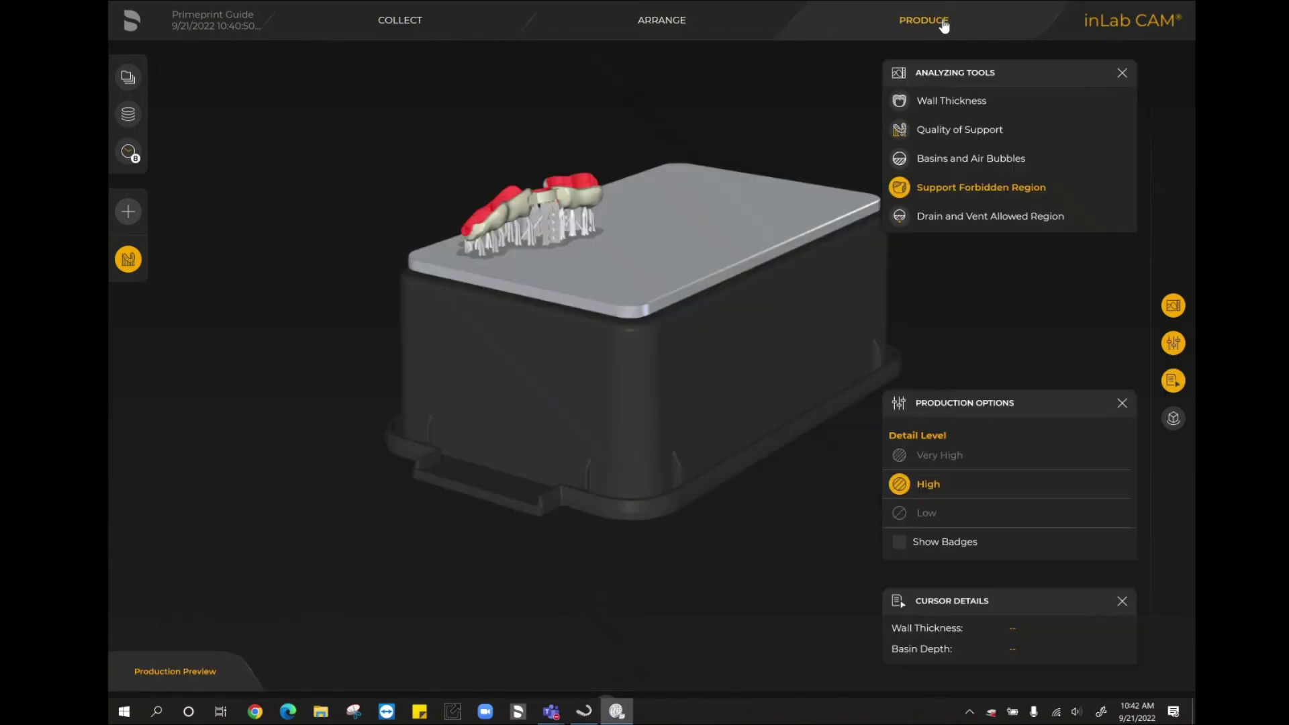